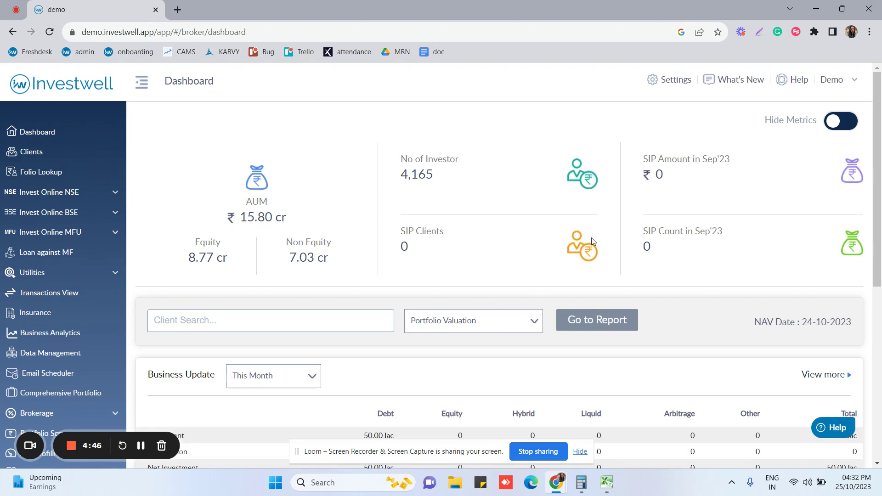
# Reset the verified Gmail account from Settings > Email Configuration.
pyautogui.click(676, 81)
pyautogui.click(613, 347)
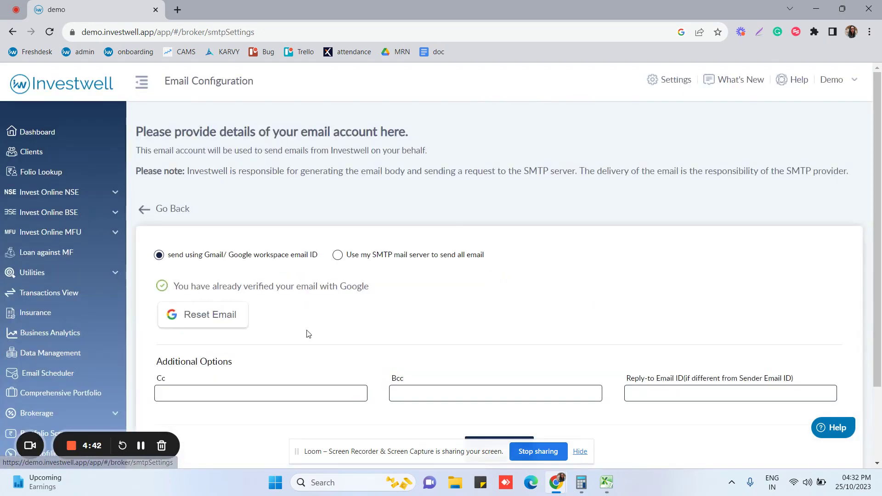
pyautogui.click(232, 318)
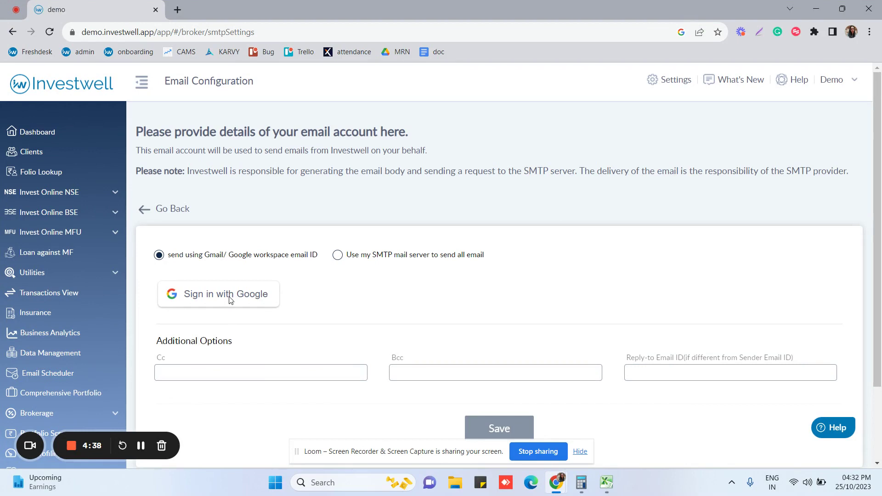
# Sign in with the work Google account and allow InvestWell Email Scheduler to send email.
pyautogui.click(230, 299)
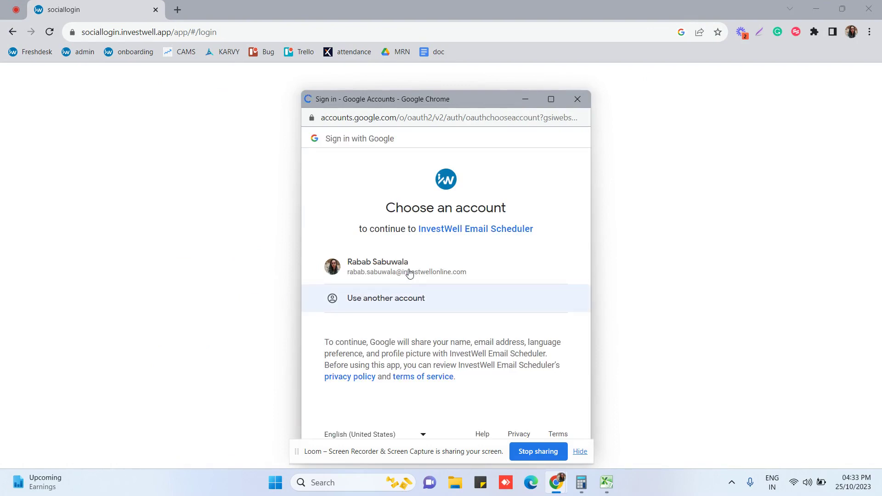
pyautogui.click(408, 267)
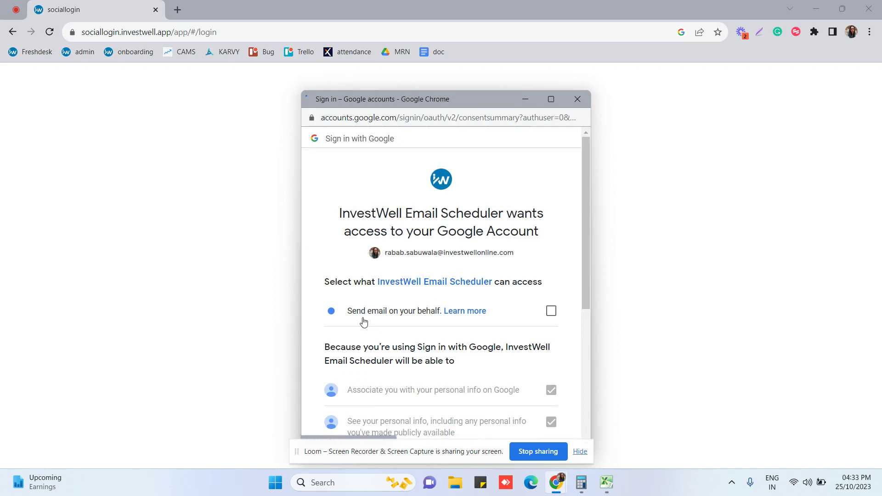
pyautogui.click(552, 312)
pyautogui.scroll(-4, 475, 341)
pyautogui.click(499, 379)
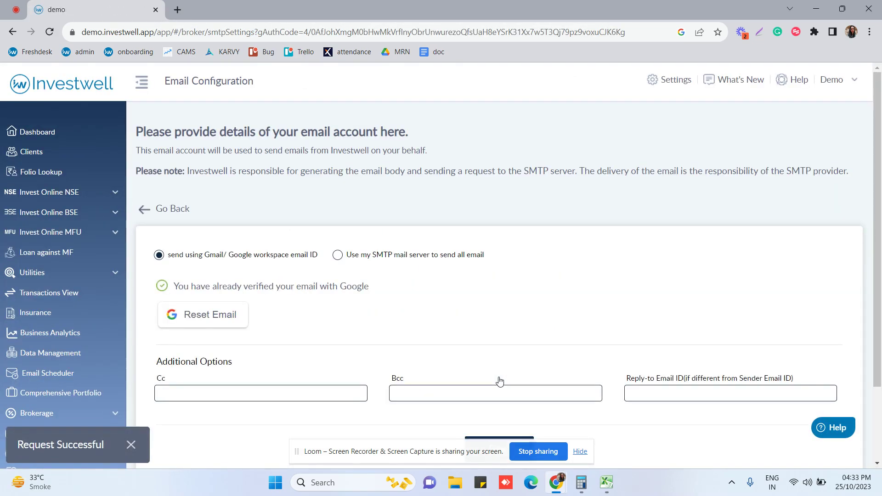
# Switch to 'Use my SMTP mail server' with smtp.netcorecloud.net, port 25, SSL, and save.
pyautogui.click(396, 259)
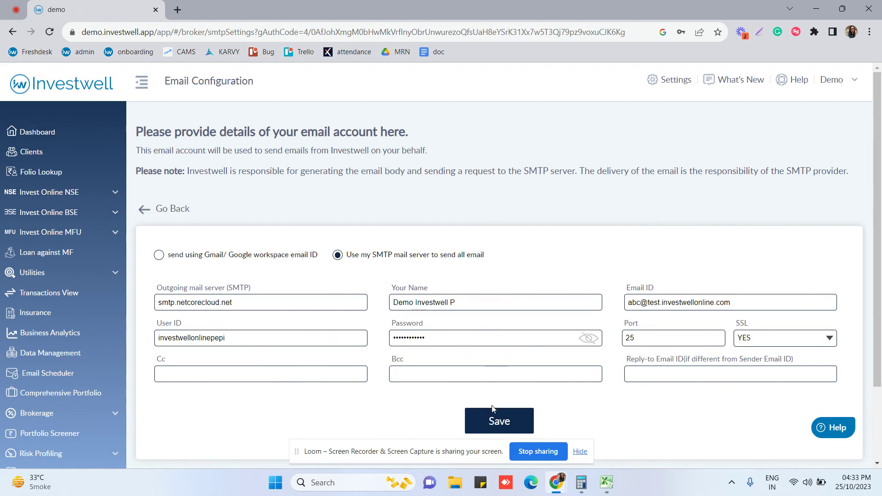
pyautogui.click(492, 421)
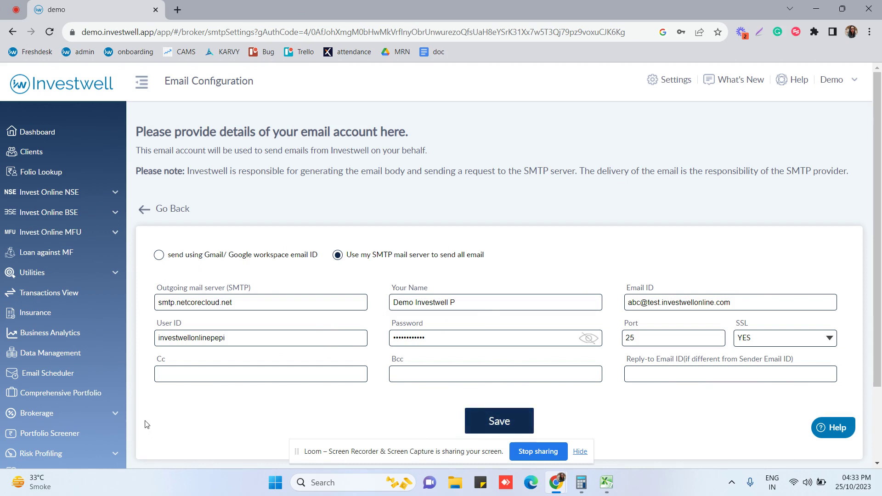